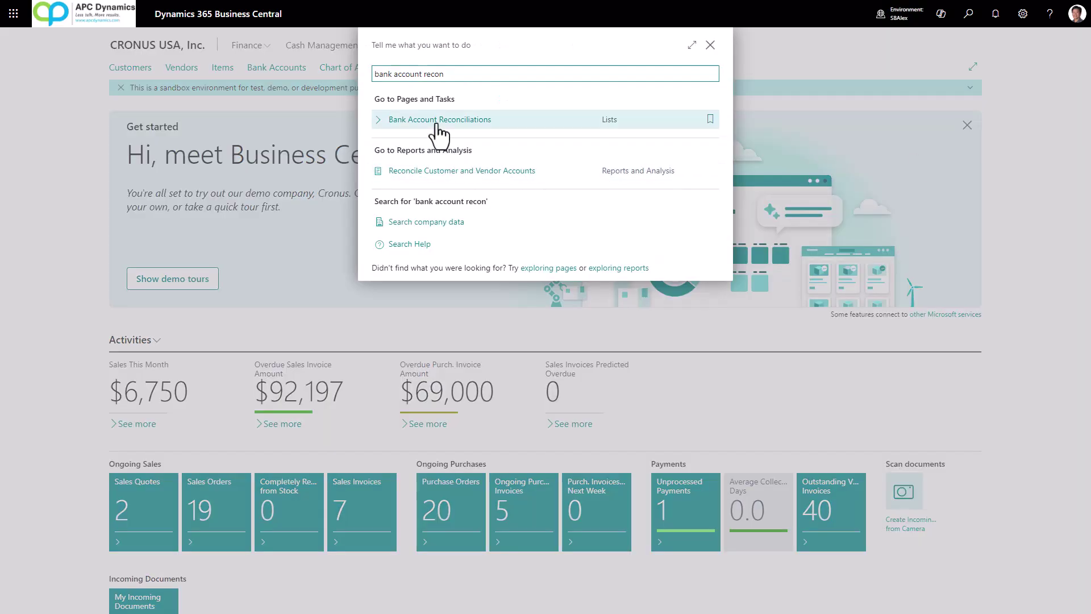
Start a new bank reconciliation for the CHECKING account with statement date 1/31/2023.
{"action": "left_click", "coordinate": [438, 124]}
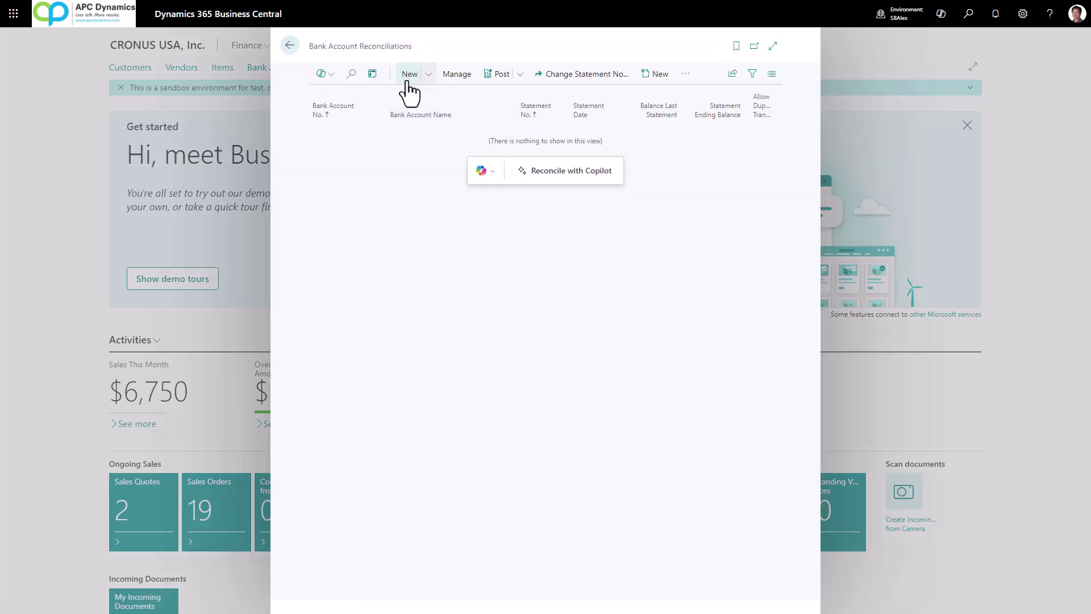
{"action": "left_click", "coordinate": [408, 81]}
{"action": "left_click", "coordinate": [519, 209]}
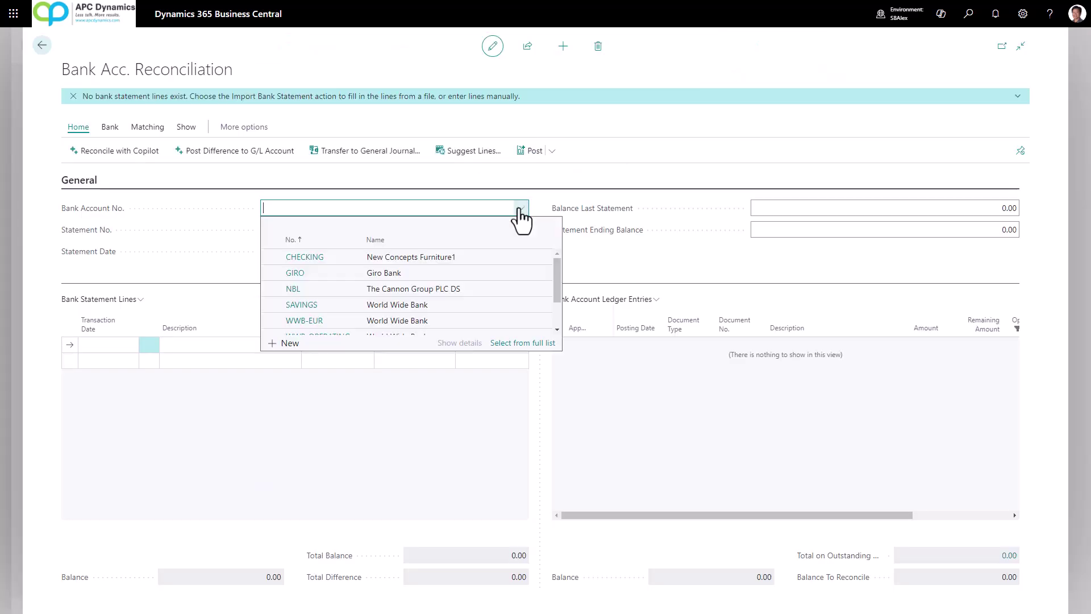
{"action": "left_click", "coordinate": [431, 262]}
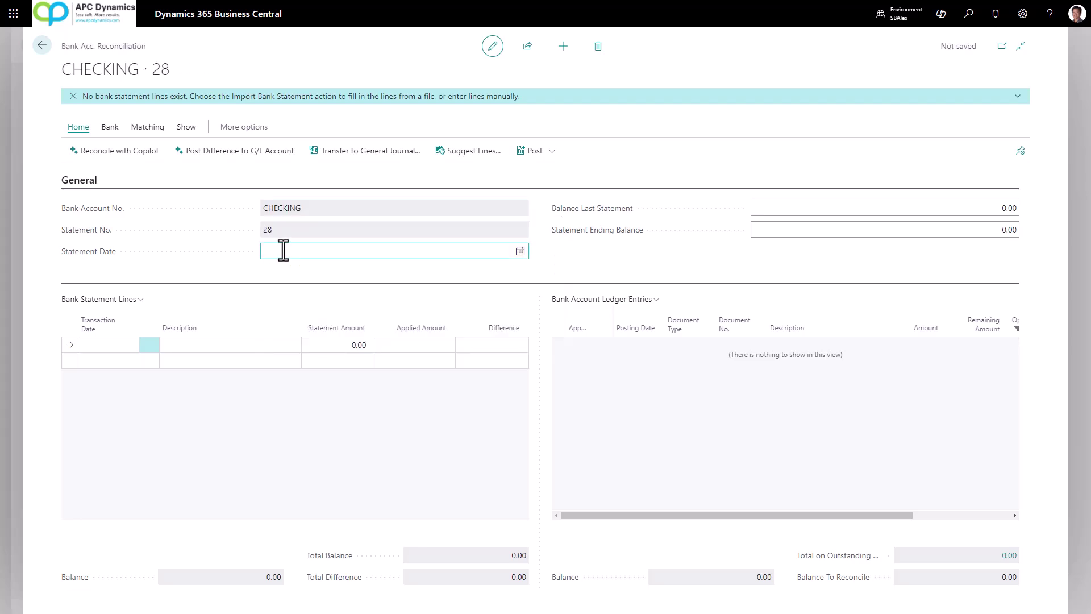
{"action": "left_click", "coordinate": [287, 250]}
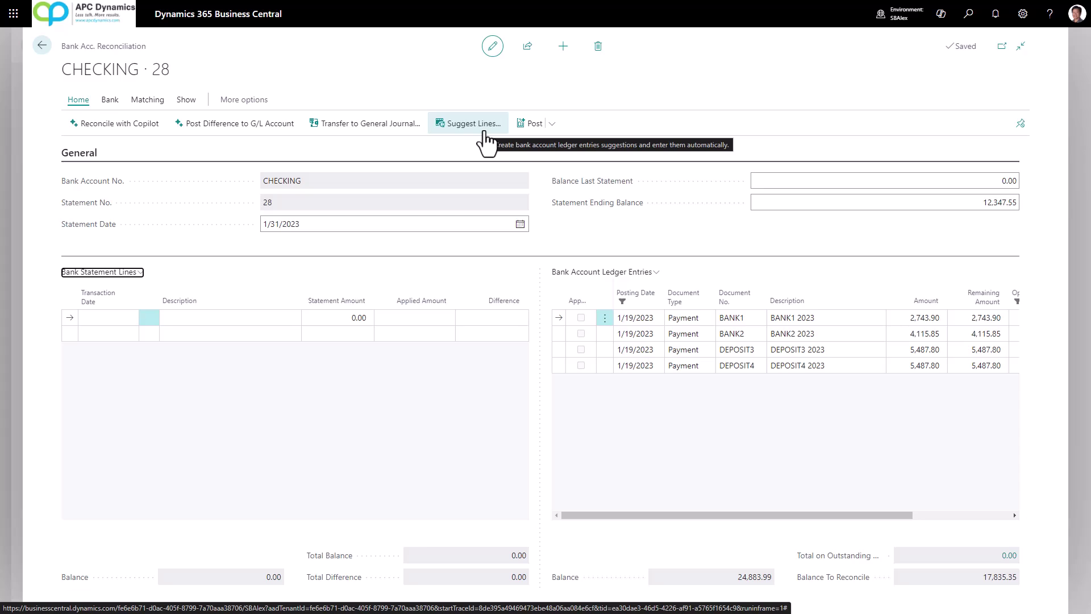
Suggest statement lines through 1/31/2023, matching the four CHECKING ledger entries.
{"action": "left_click", "coordinate": [111, 100]}
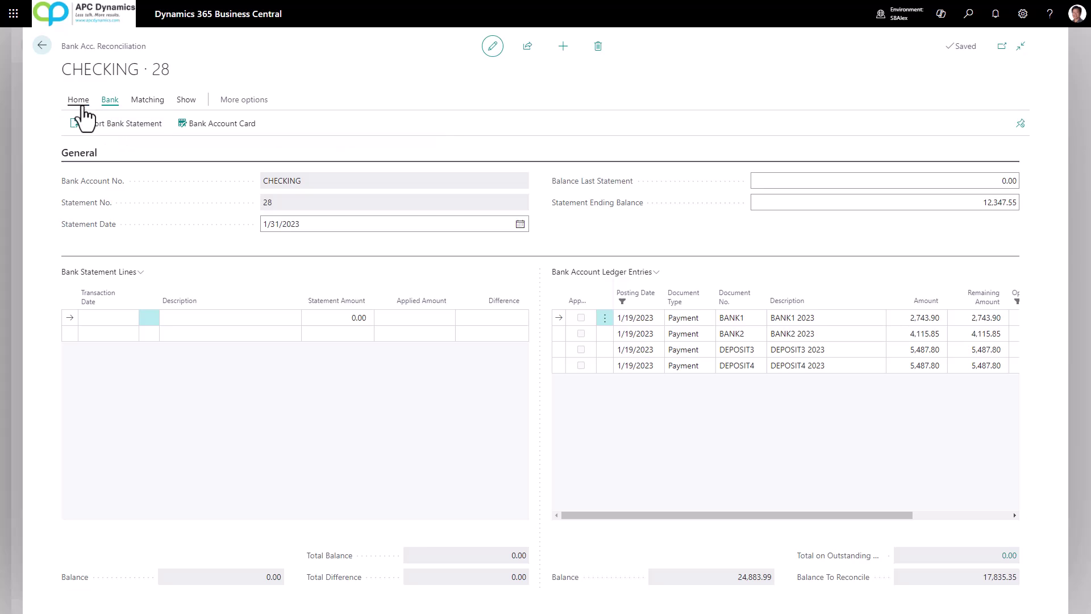
{"action": "left_click", "coordinate": [79, 101]}
{"action": "left_click", "coordinate": [453, 128]}
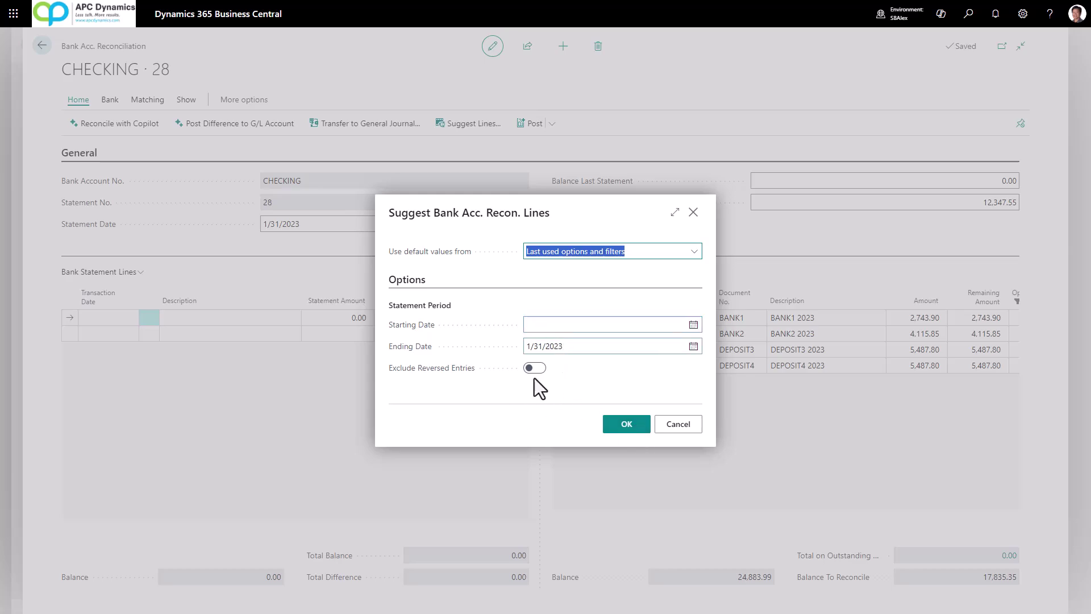
{"action": "left_click", "coordinate": [627, 424]}
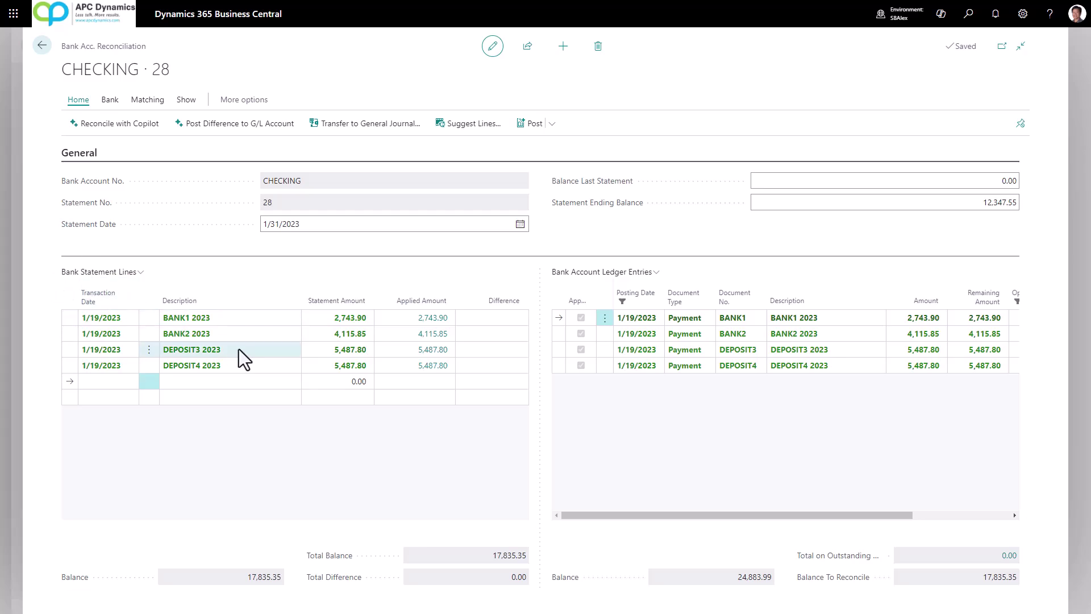
Delete the DEPOSIT3 statement line and verify the 12,347.55 statement ending balance.
{"action": "left_click", "coordinate": [239, 349]}
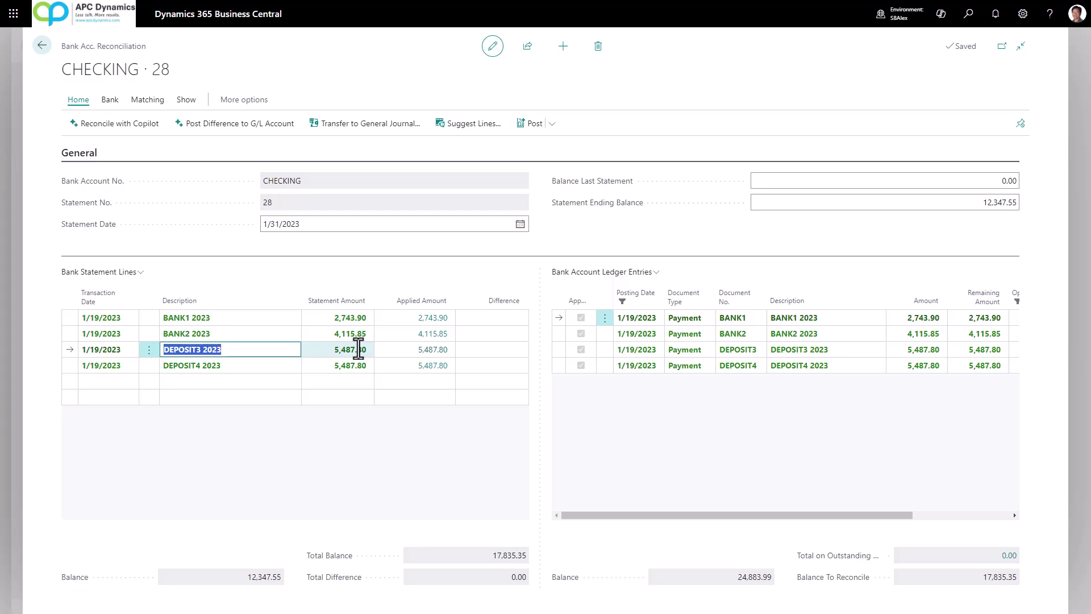
{"action": "left_click", "coordinate": [149, 349]}
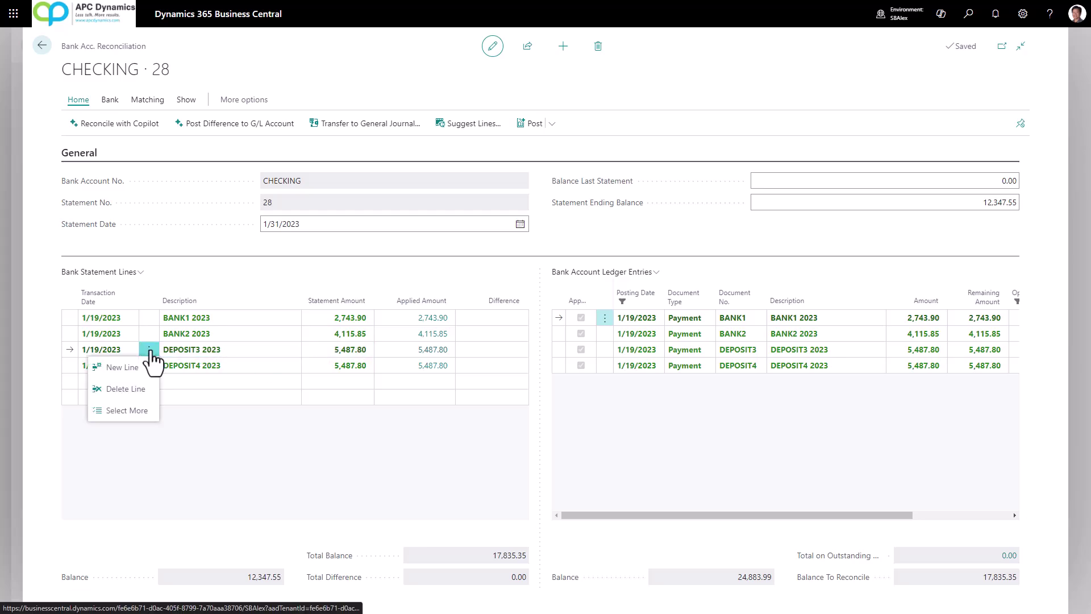
{"action": "left_click", "coordinate": [124, 389]}
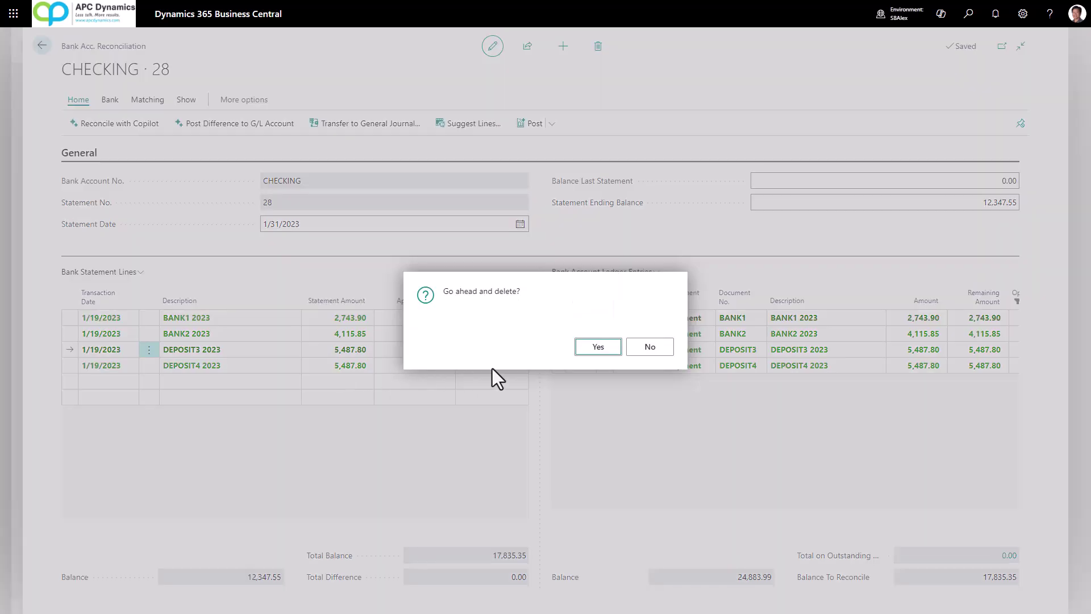
{"action": "left_click", "coordinate": [597, 347]}
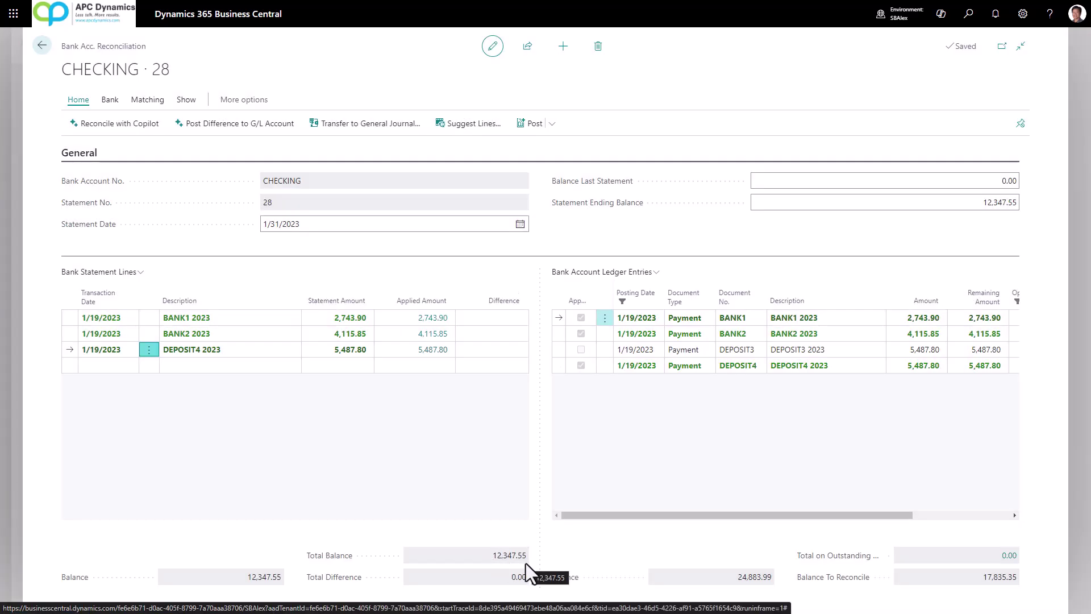
{"action": "left_click", "coordinate": [975, 204]}
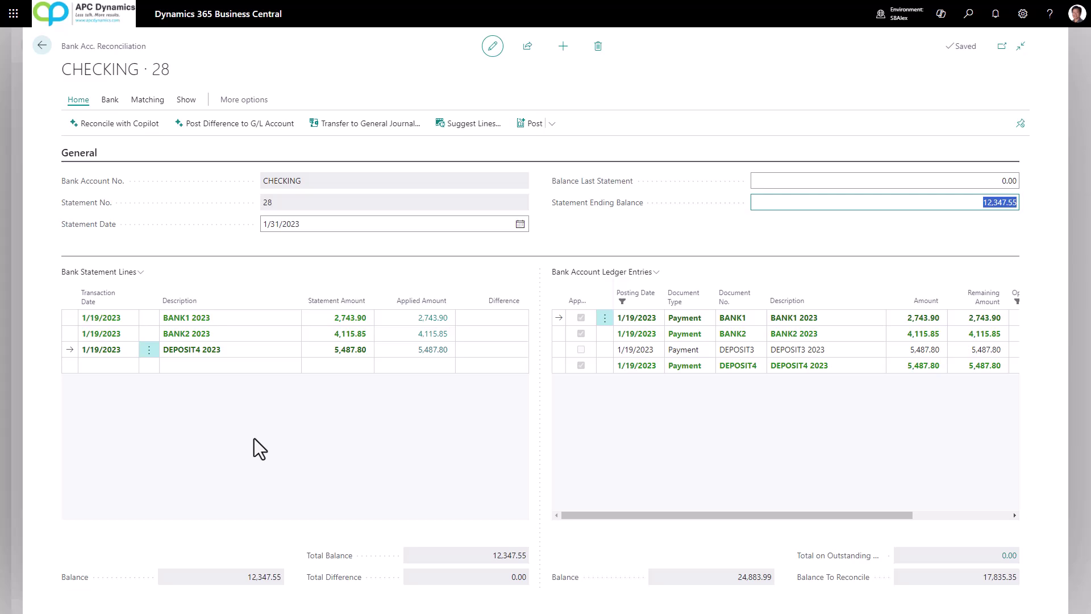
Add a 1/31/2023 statement line described 'Bank Fee' for 30.00.
{"action": "left_click", "coordinate": [108, 362]}
{"action": "type", "text": "013123"}
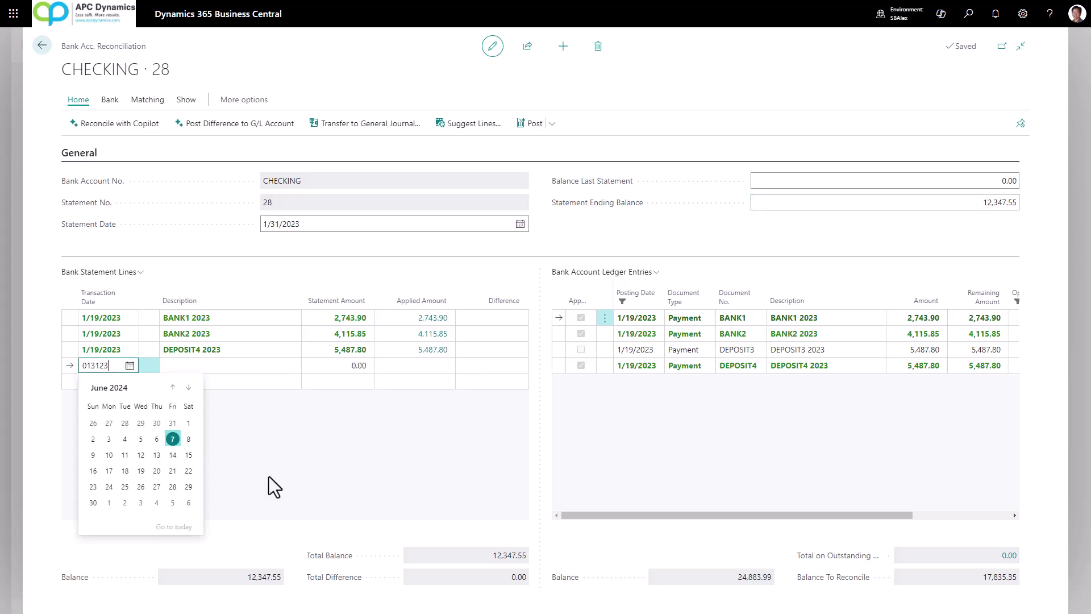
{"action": "key", "text": "Tab"}
{"action": "type", "text": "Ba"}
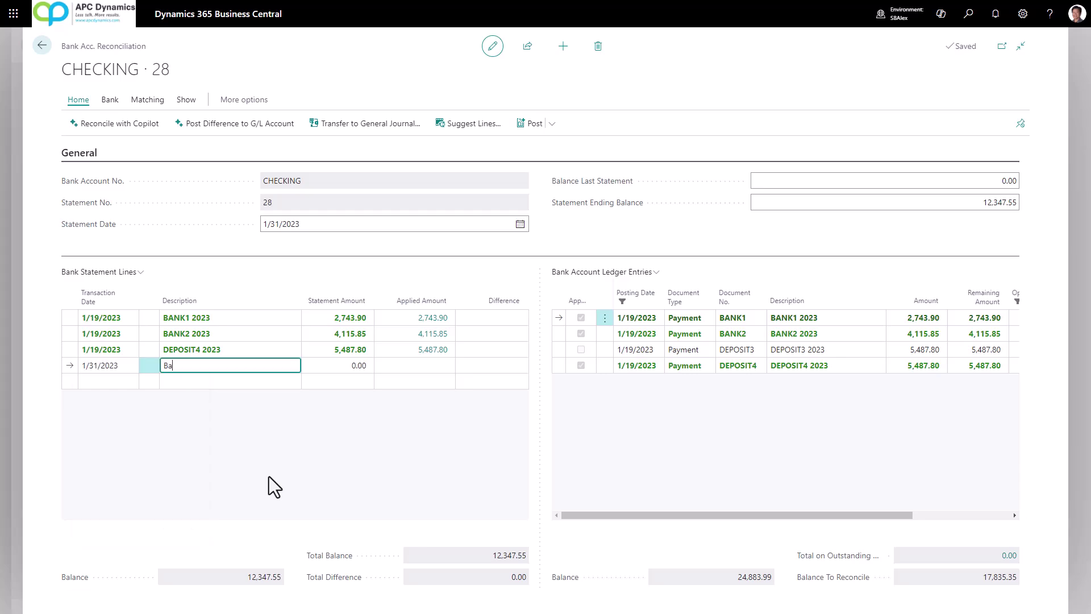
{"action": "type", "text": "nk Fee"}
{"action": "key", "text": "Tab"}
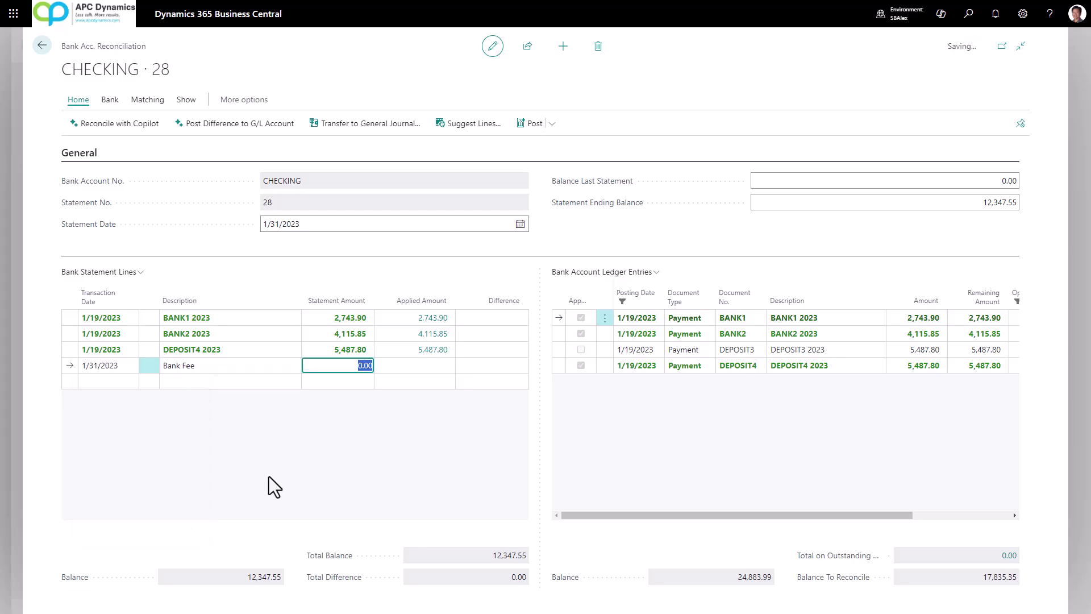
{"action": "type", "text": "30"}
{"action": "key", "text": "Tab"}
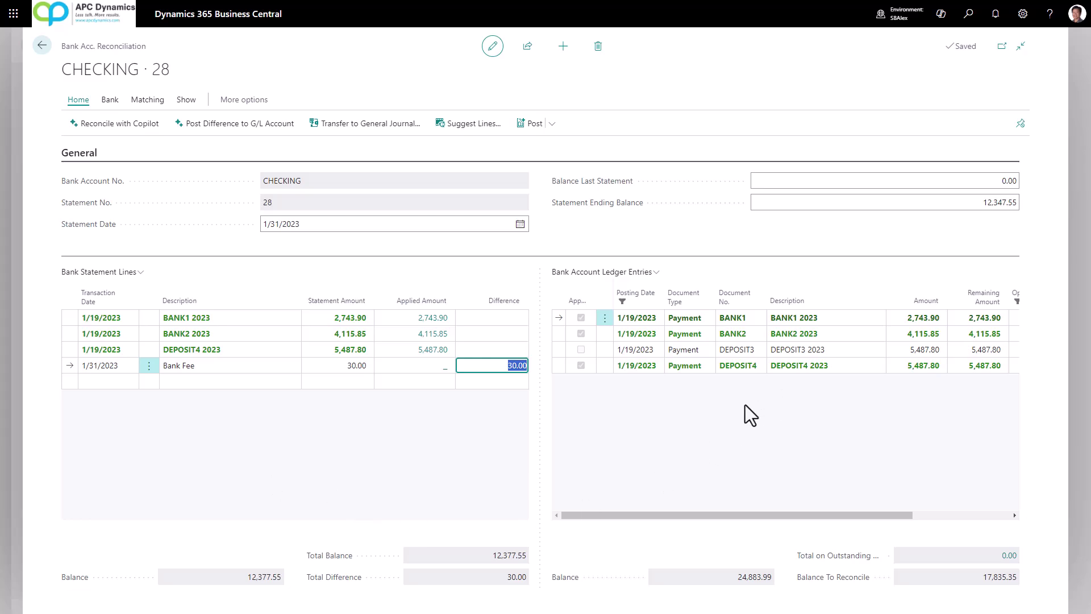
Transfer the 30.00 fee to the general journal and post it to account 80200 Interest on Bank Loans.
{"action": "left_click", "coordinate": [338, 130]}
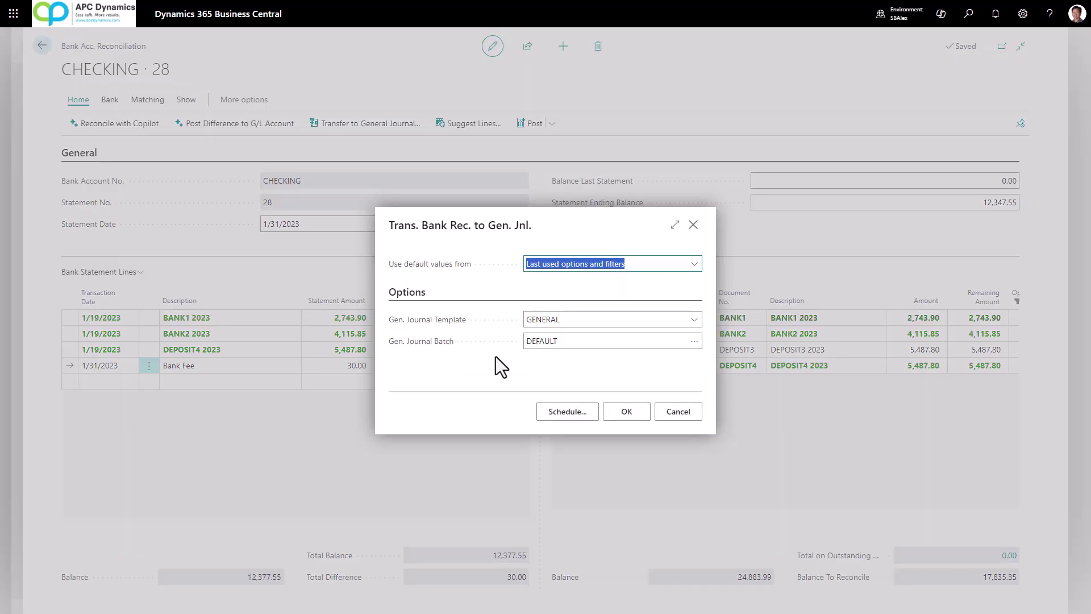
{"action": "left_click", "coordinate": [627, 415]}
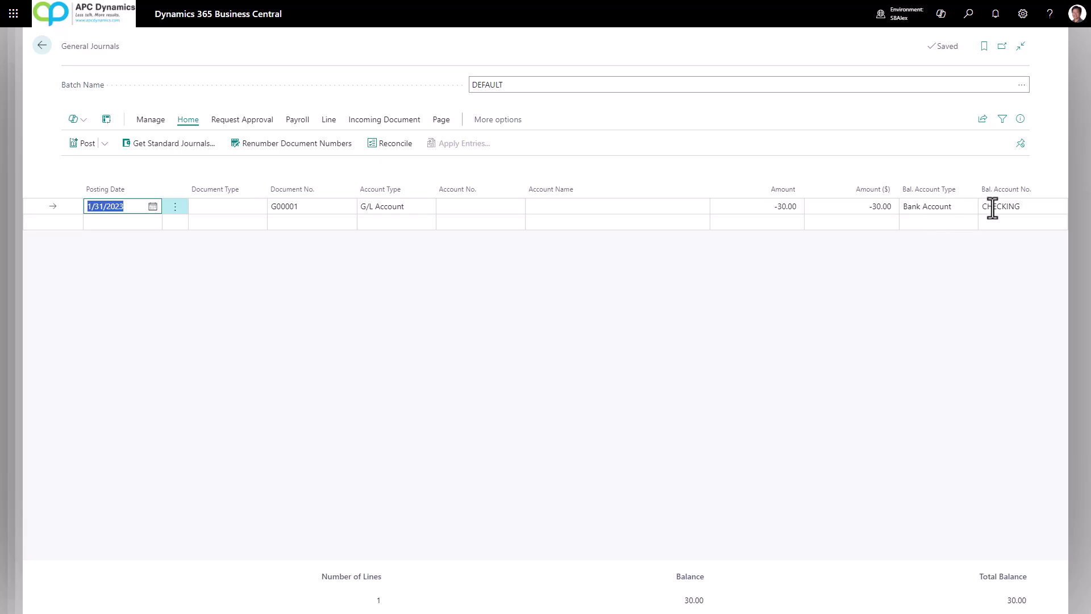
{"action": "left_click", "coordinate": [461, 205]}
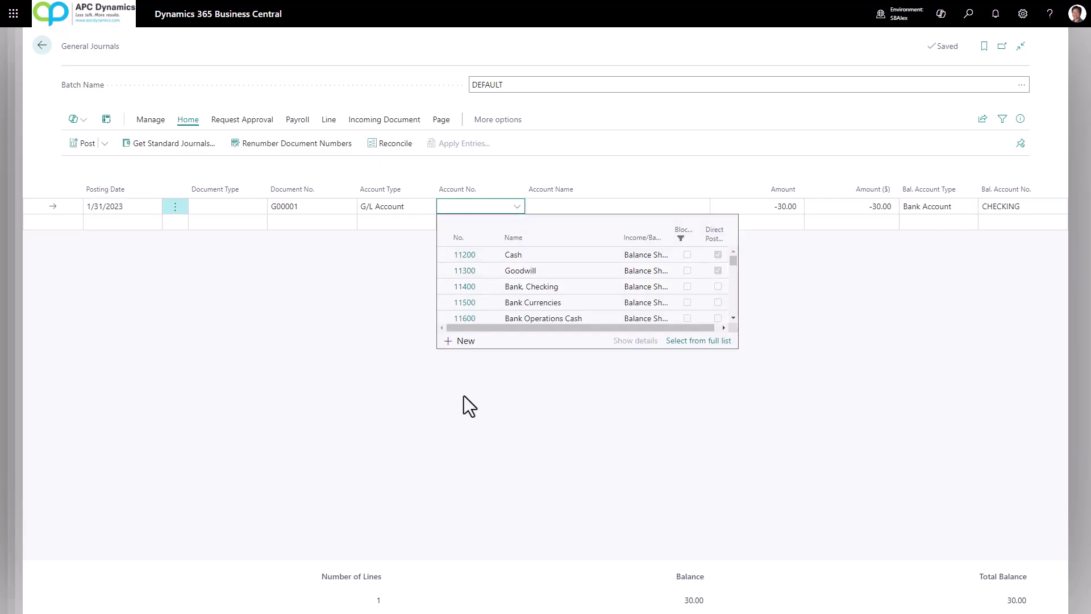
{"action": "type", "text": "bank"}
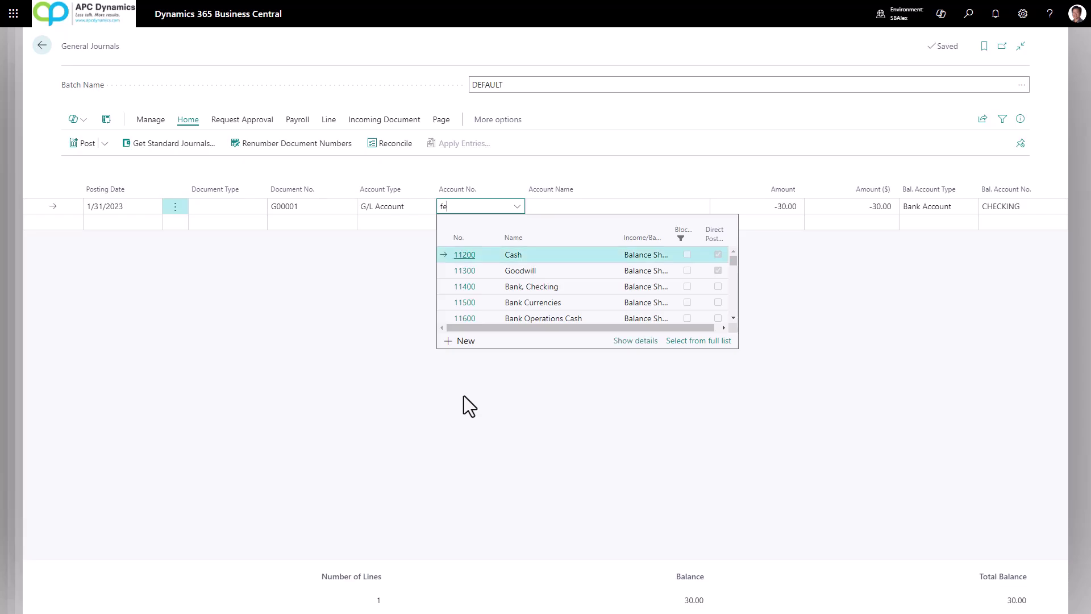
{"action": "scroll", "coordinate": [547, 316], "scroll_direction": "down", "scroll_amount": 2}
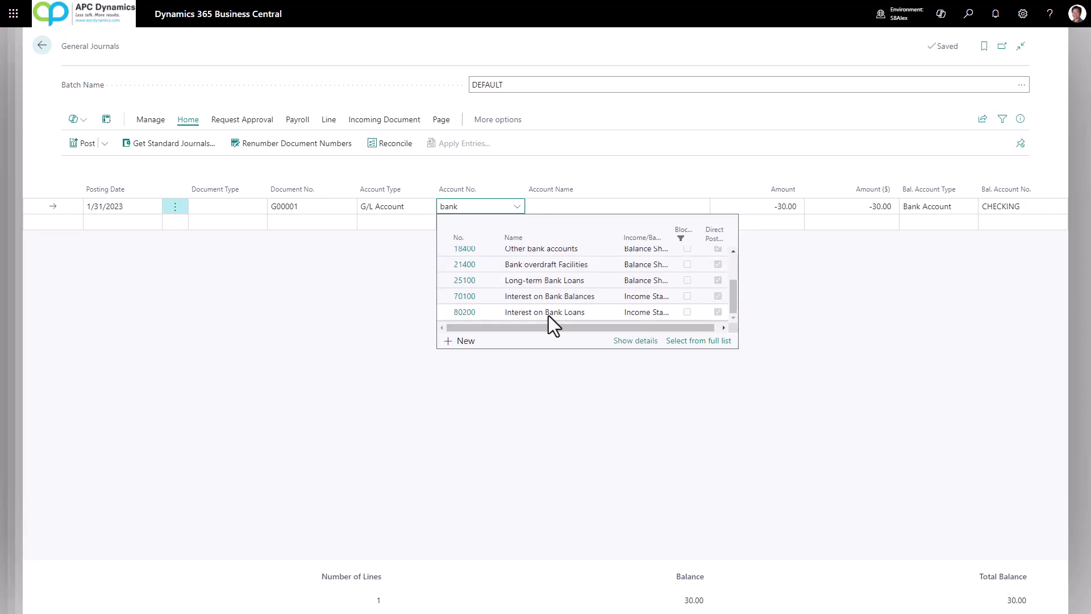
{"action": "left_click", "coordinate": [548, 313]}
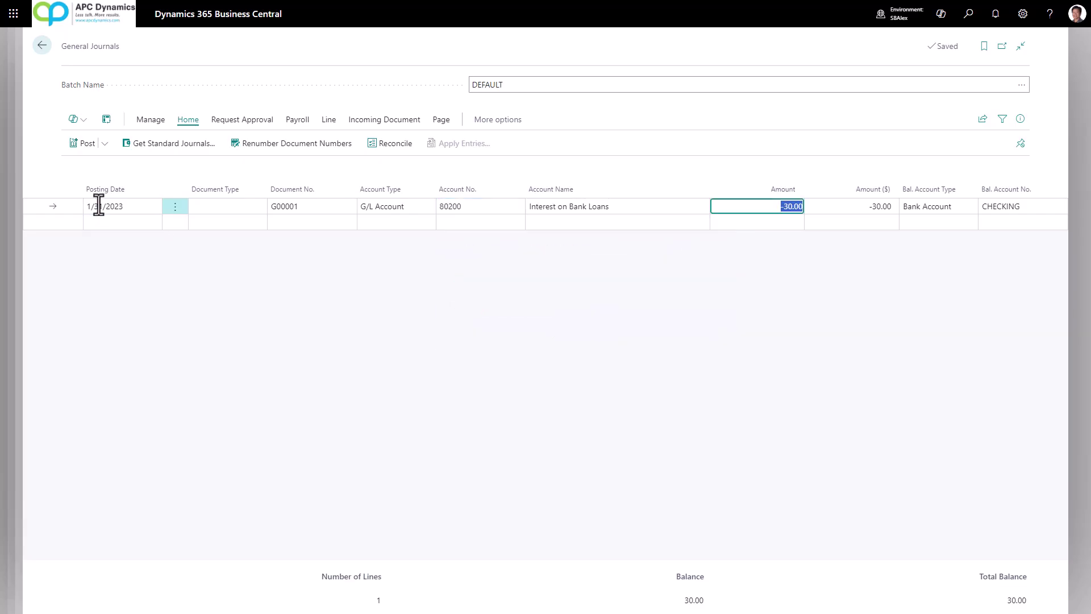
{"action": "left_click", "coordinate": [83, 143]}
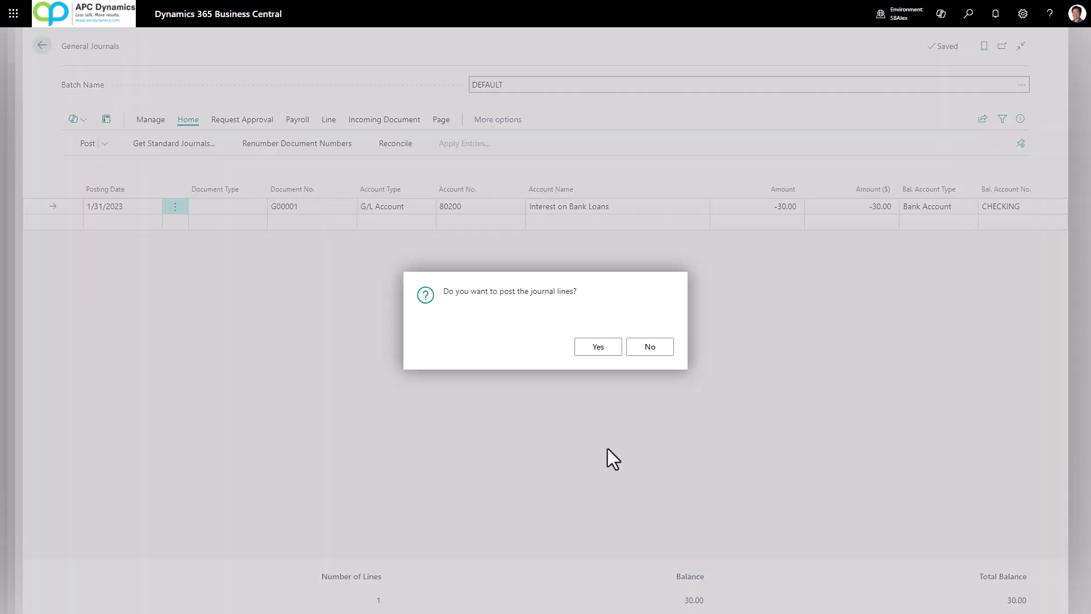
{"action": "left_click", "coordinate": [595, 354]}
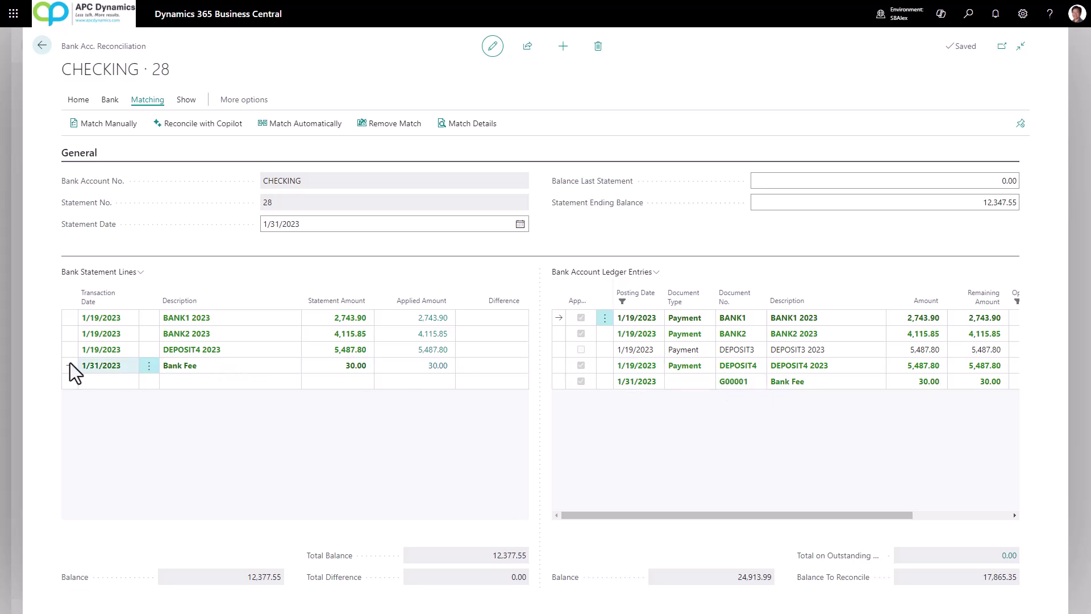
Unmatch and manually rematch the Bank Fee statement line with ledger entry G00001.
{"action": "left_click", "coordinate": [189, 367]}
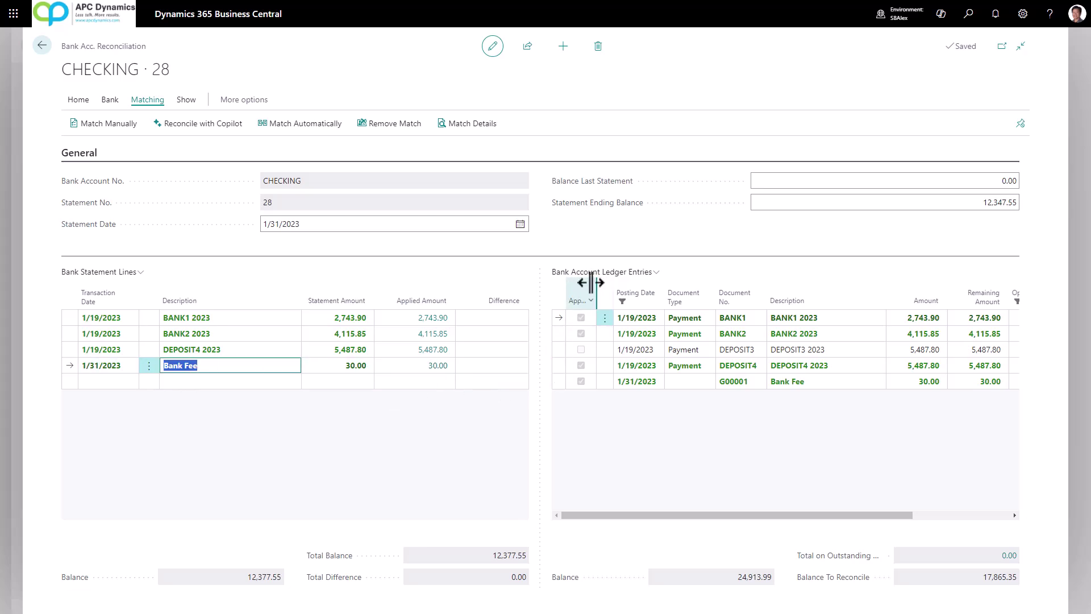
{"action": "left_click", "coordinate": [790, 382]}
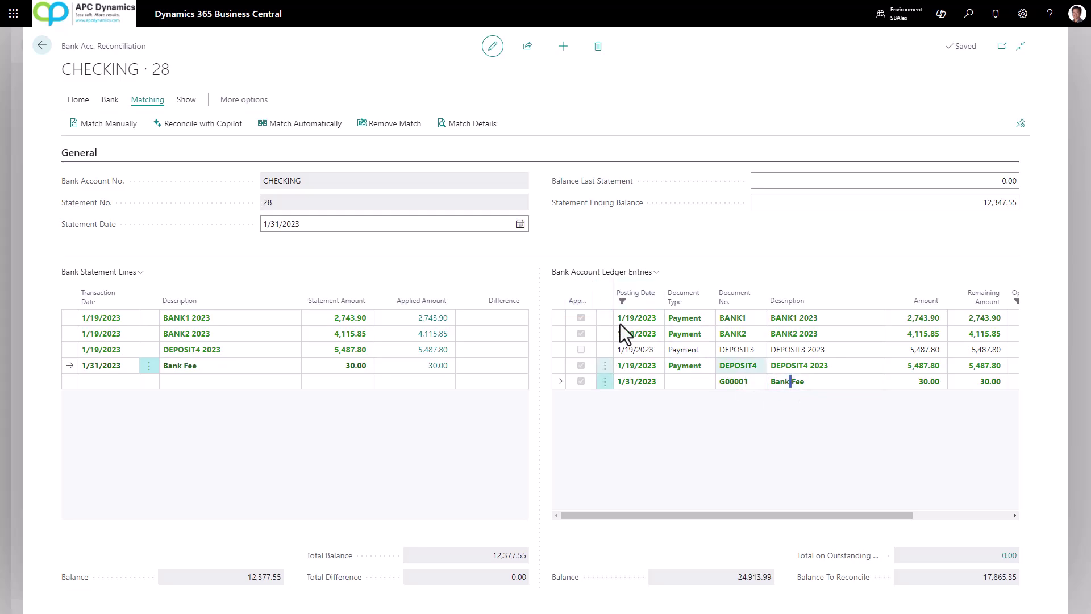
{"action": "left_click", "coordinate": [392, 126]}
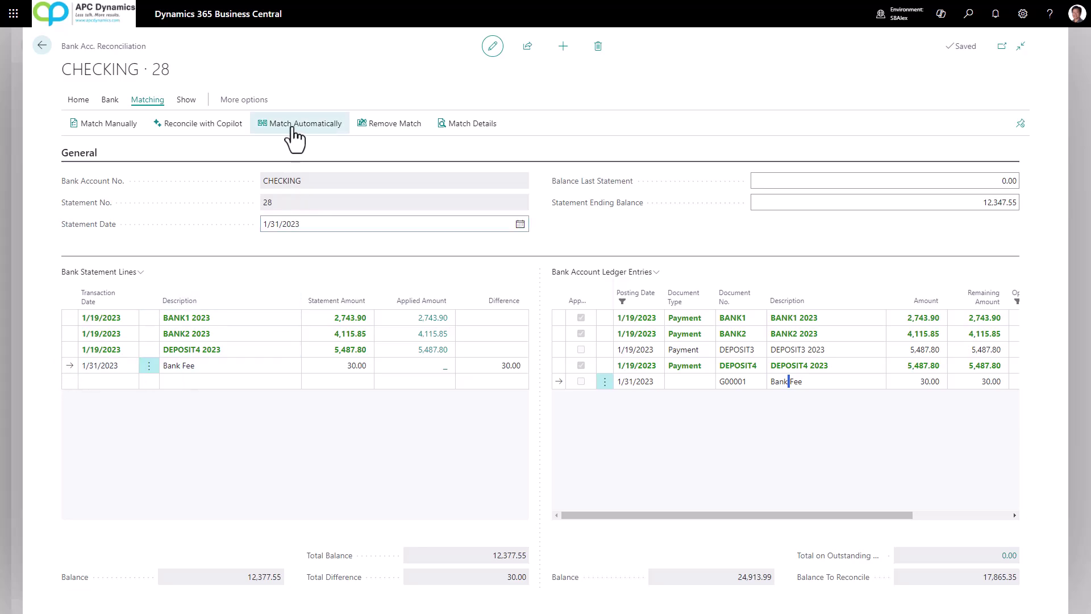
{"action": "left_click", "coordinate": [104, 126]}
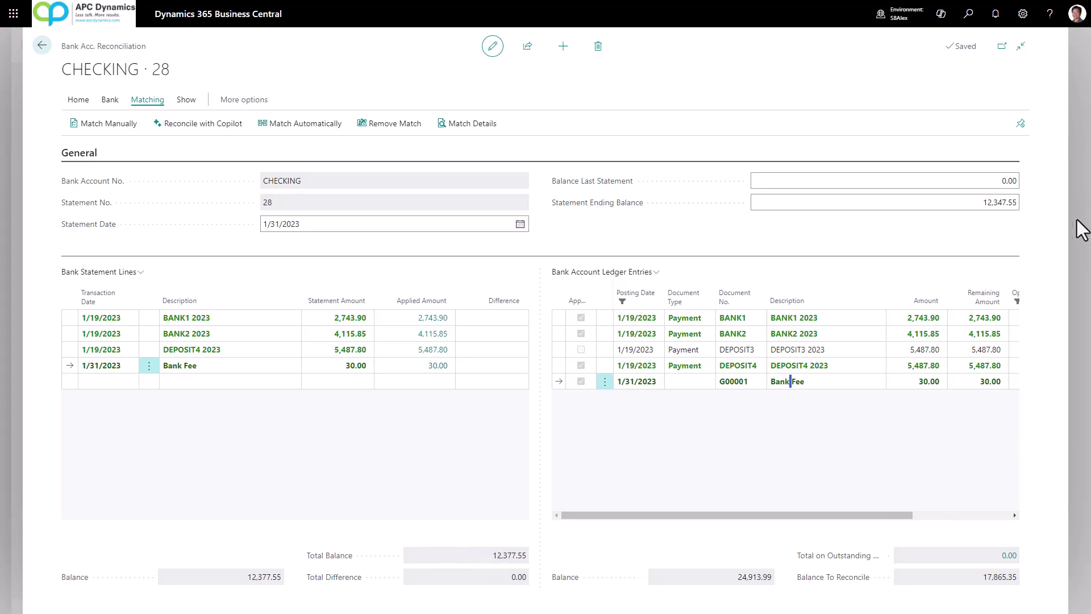
Paste the 12,377.55 total balance as the statement ending balance and post the reconciliation.
{"action": "left_click", "coordinate": [989, 202]}
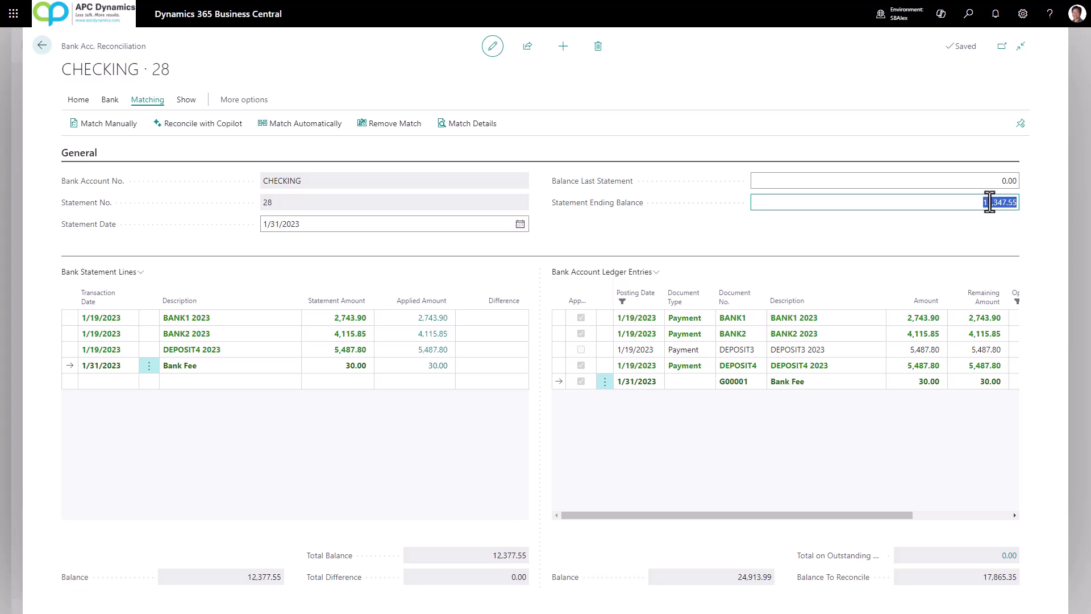
{"action": "double_click", "coordinate": [523, 555]}
{"action": "key", "text": "ctrl+c"}
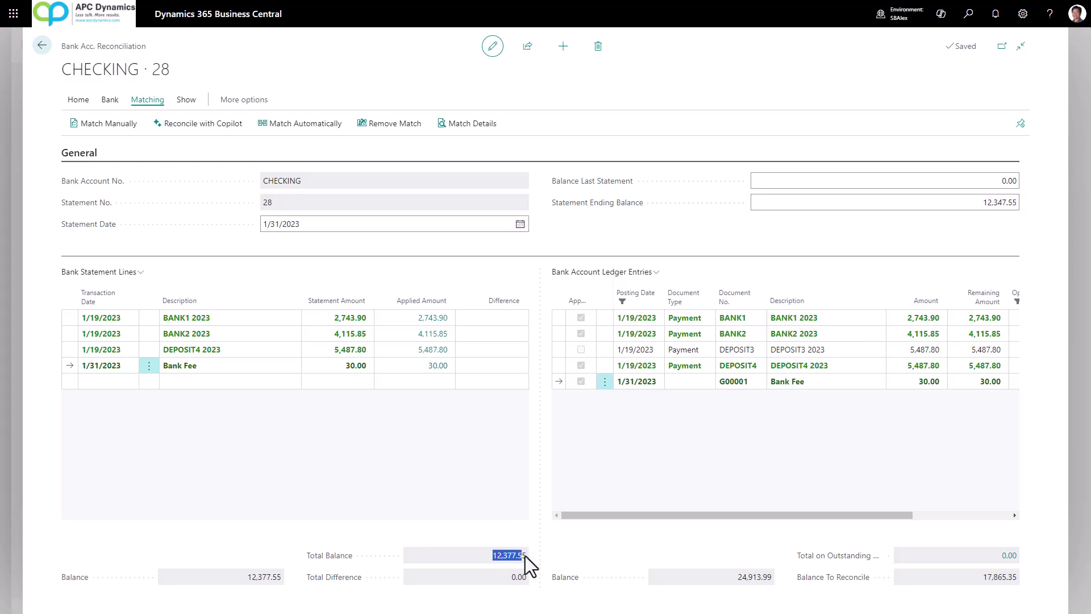
{"action": "left_click", "coordinate": [977, 202]}
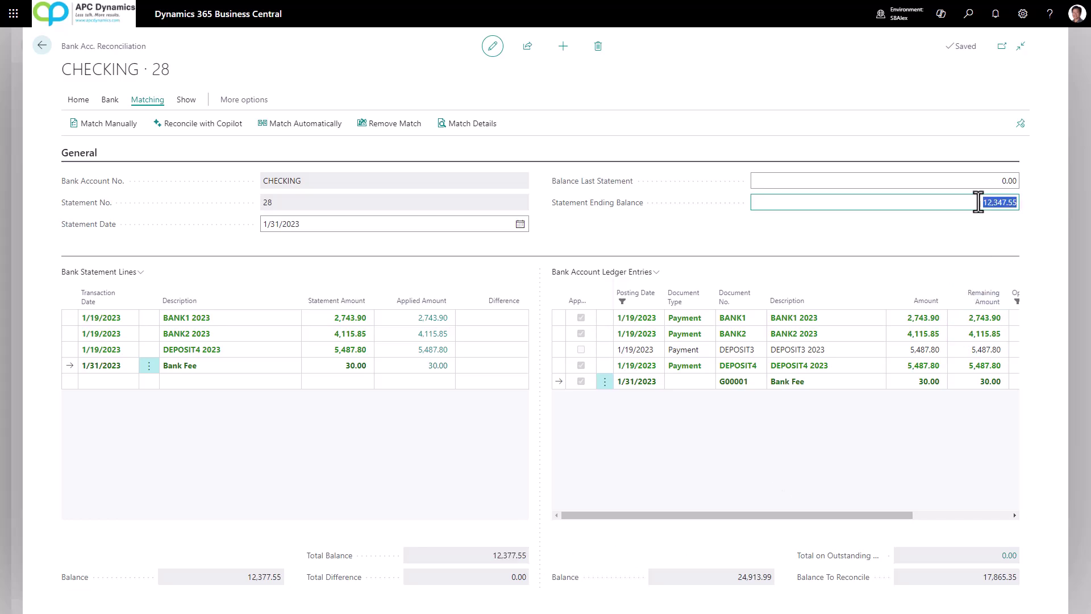
{"action": "key", "text": "ctrl+v"}
{"action": "key", "text": "Tab"}
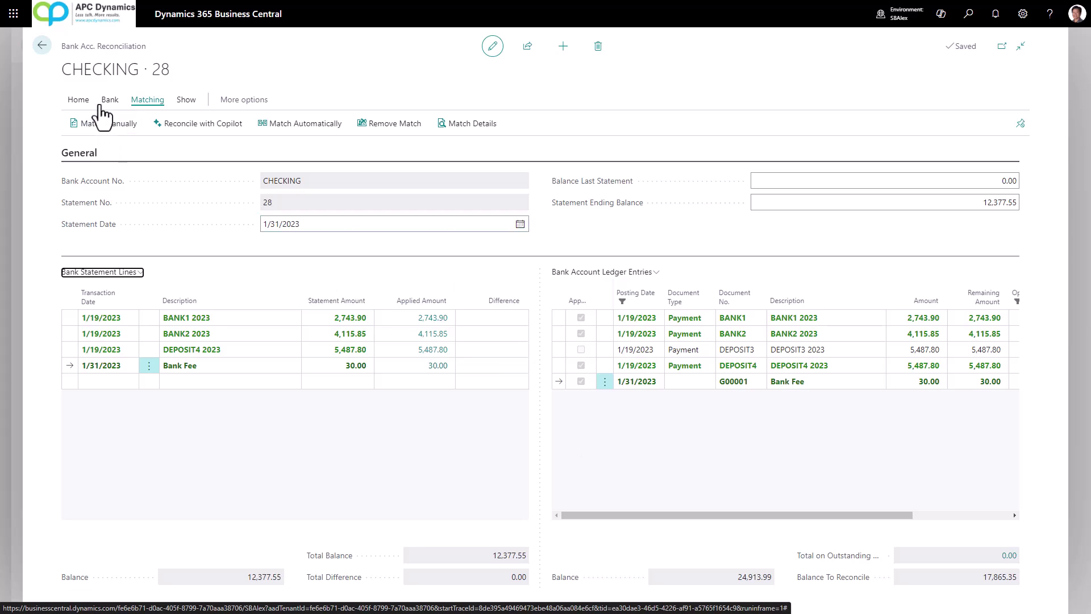
{"action": "left_click", "coordinate": [81, 104]}
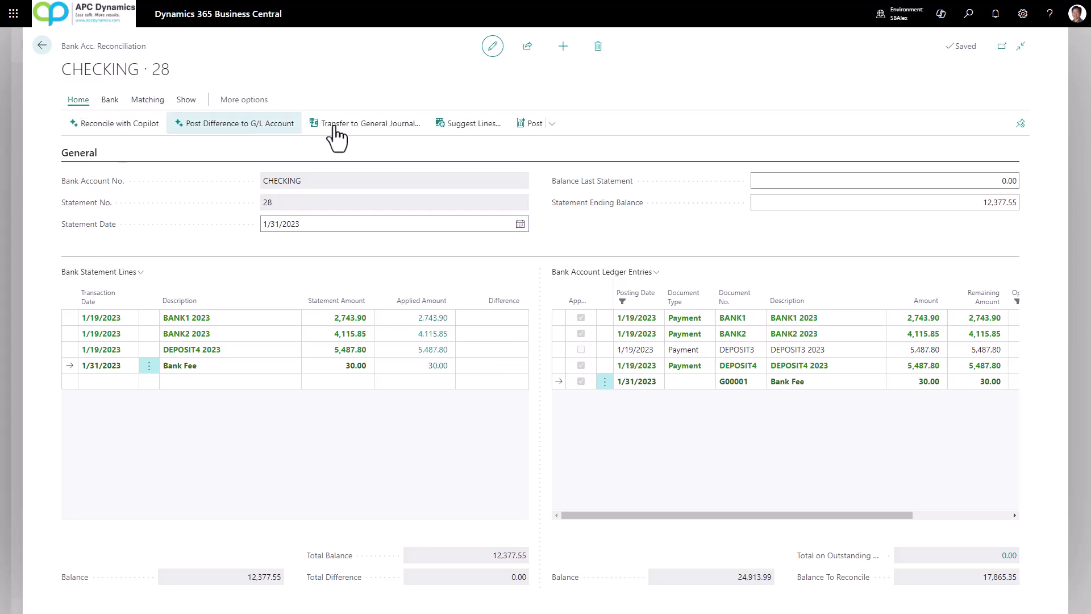
{"action": "left_click", "coordinate": [536, 124]}
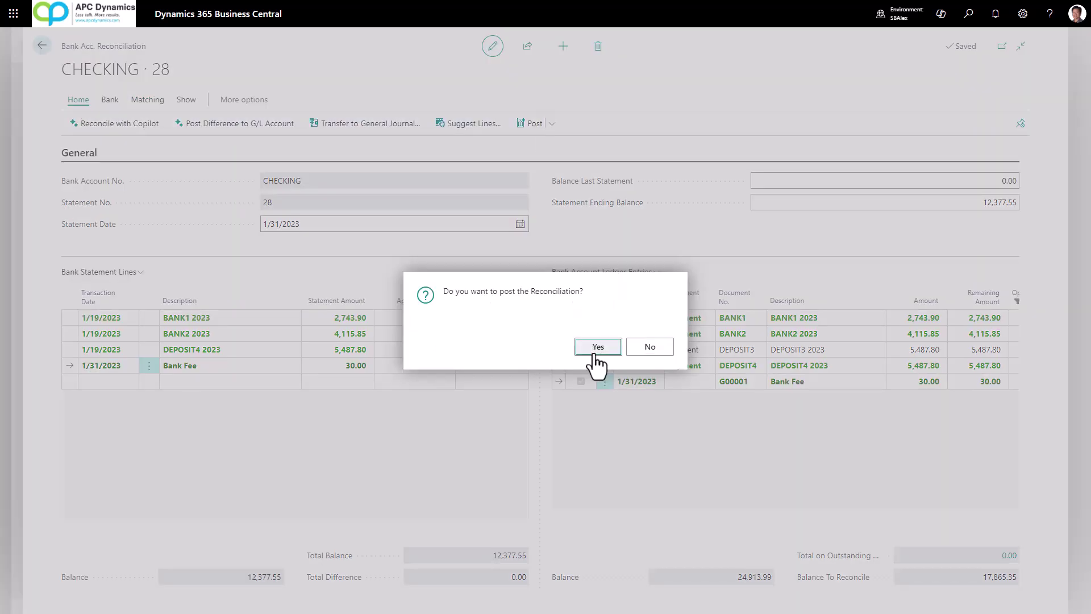